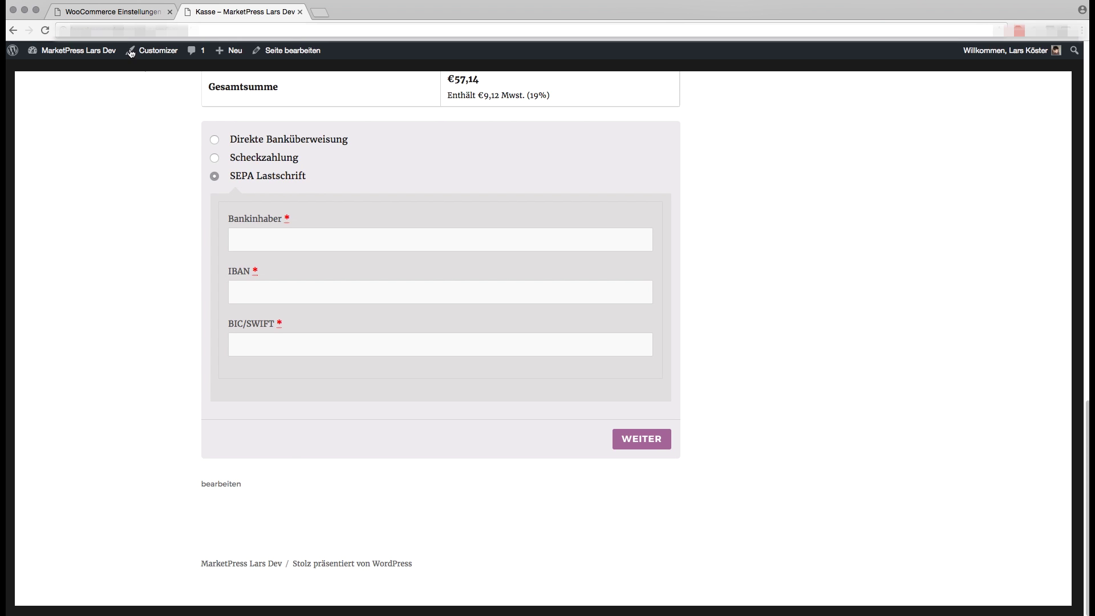
# Return from the checkout to the SEPA Lastschrift settings in the 'WooCommerce Einstellungen' tab
pyautogui.click(127, 12)
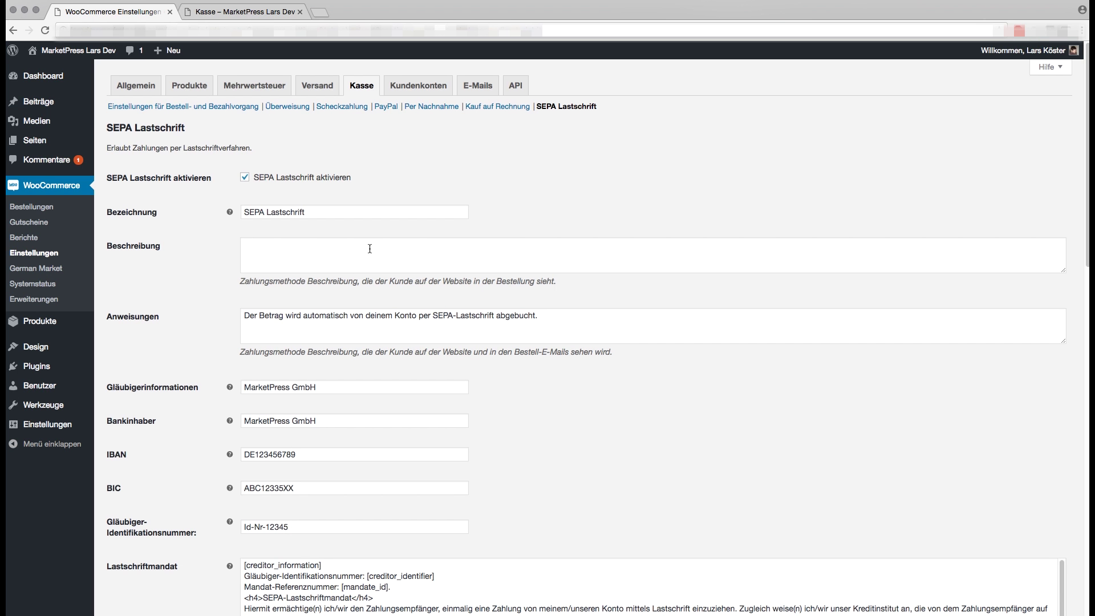
pyautogui.scroll(-2, 369, 249)
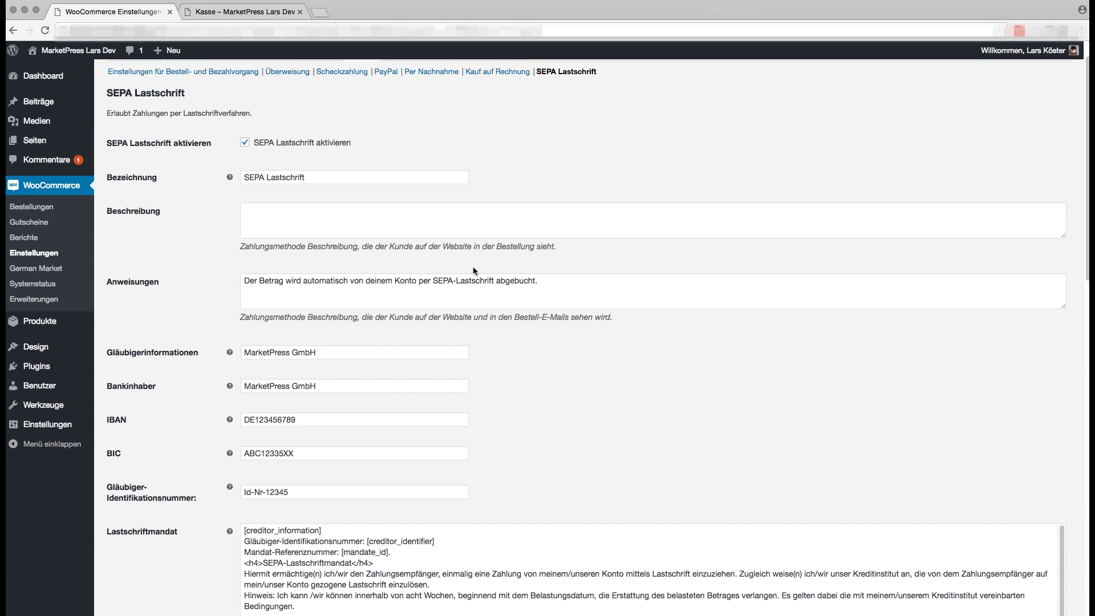
pyautogui.scroll(-2, 213, 278)
pyautogui.scroll(-2, 215, 274)
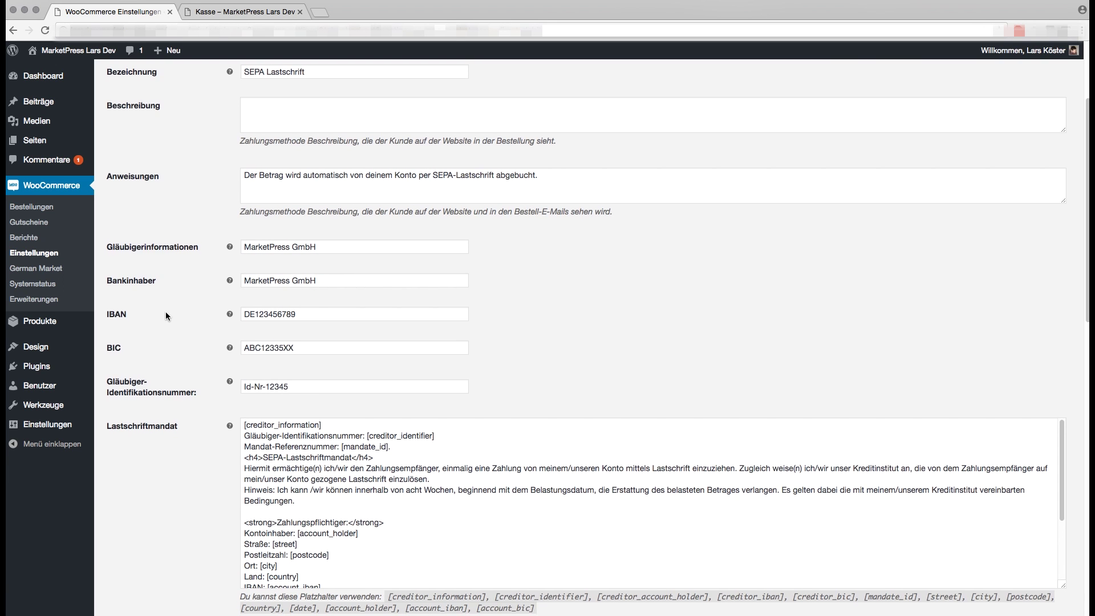
pyautogui.scroll(-5, 166, 316)
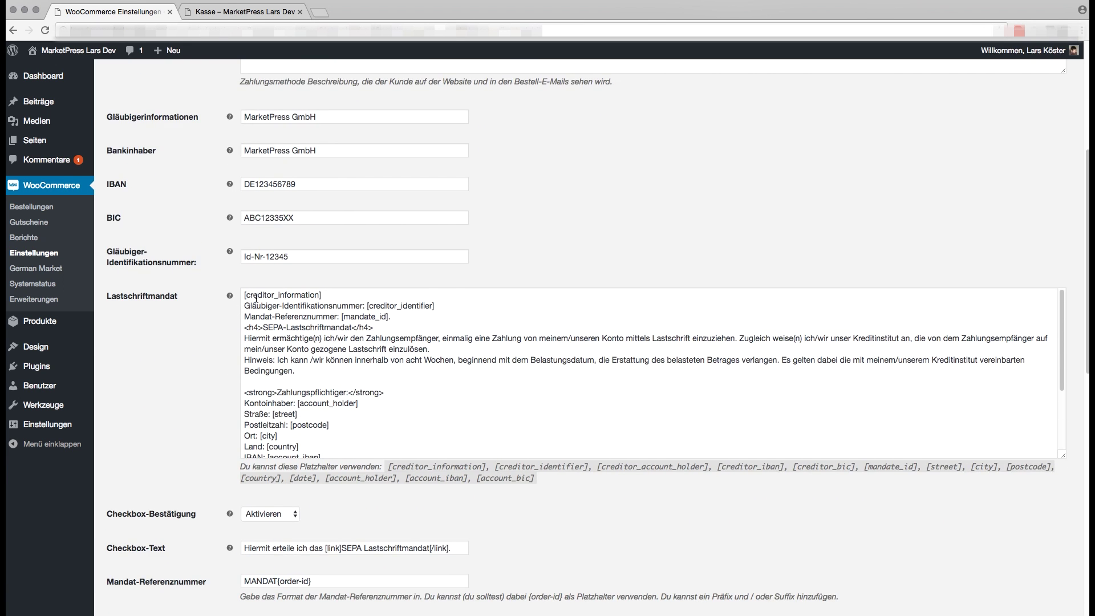
pyautogui.scroll(-3, 361, 363)
pyautogui.scroll(10, 361, 363)
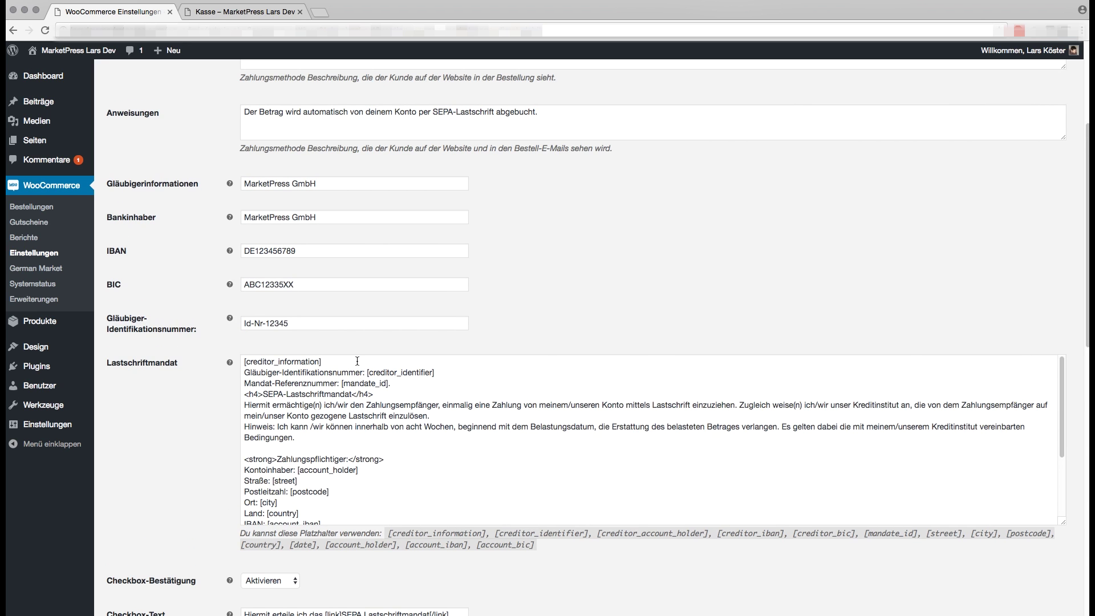
pyautogui.scroll(-5, 361, 363)
pyautogui.scroll(-10, 357, 361)
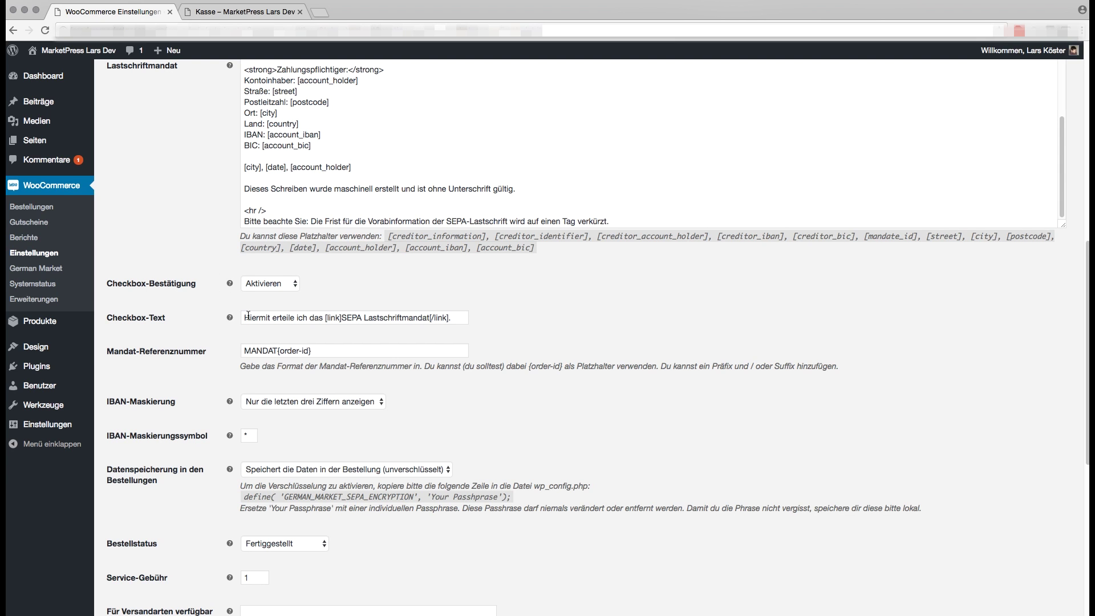
pyautogui.moveTo(246, 317); pyautogui.dragTo(465, 317)
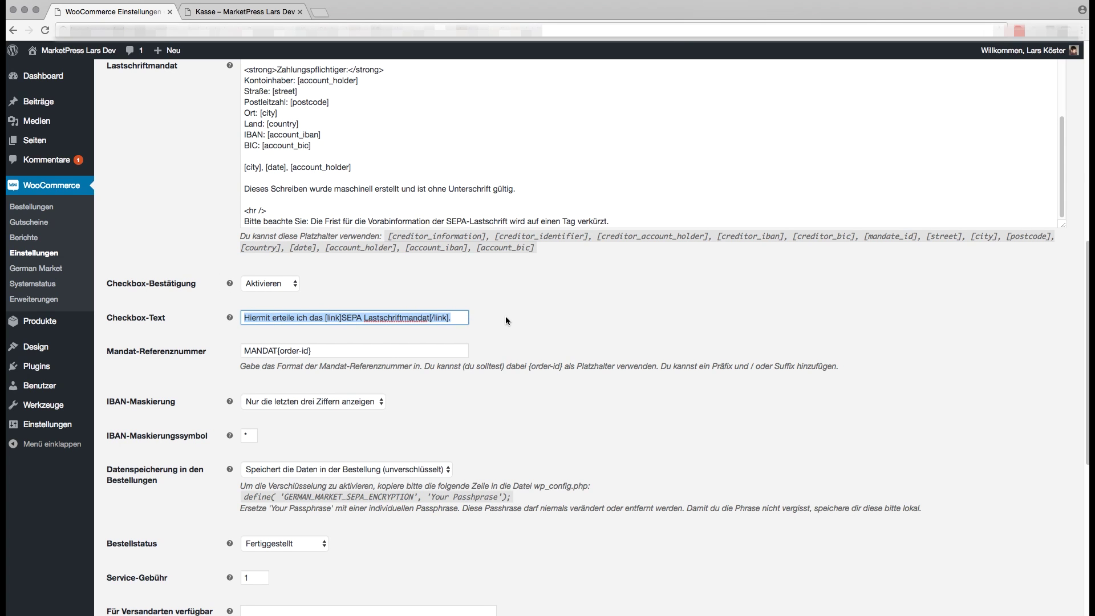
pyautogui.click(506, 320)
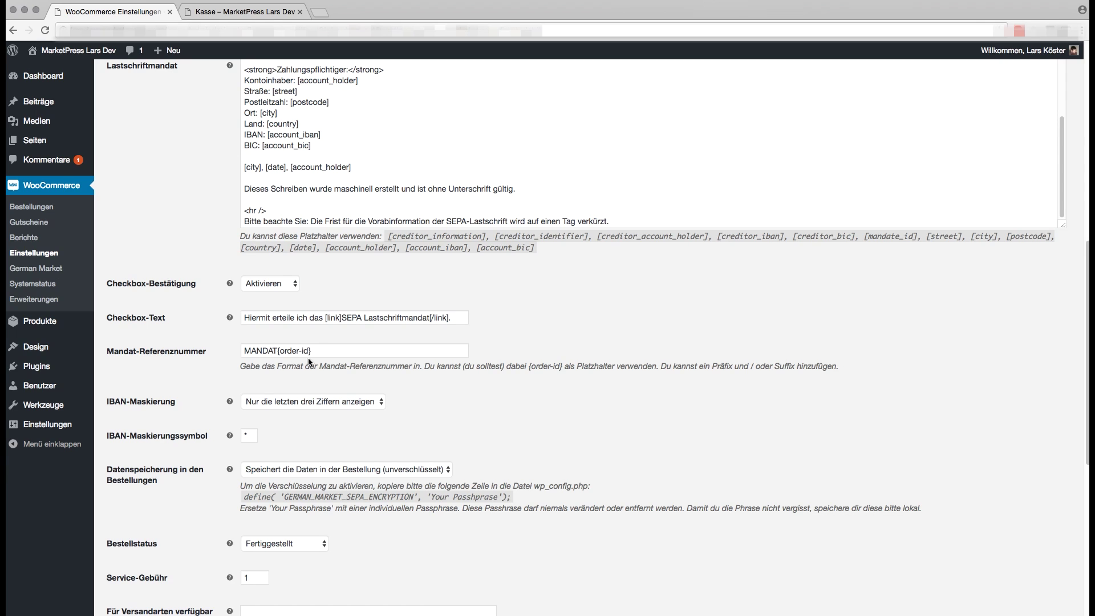
pyautogui.moveTo(315, 352); pyautogui.dragTo(277, 356)
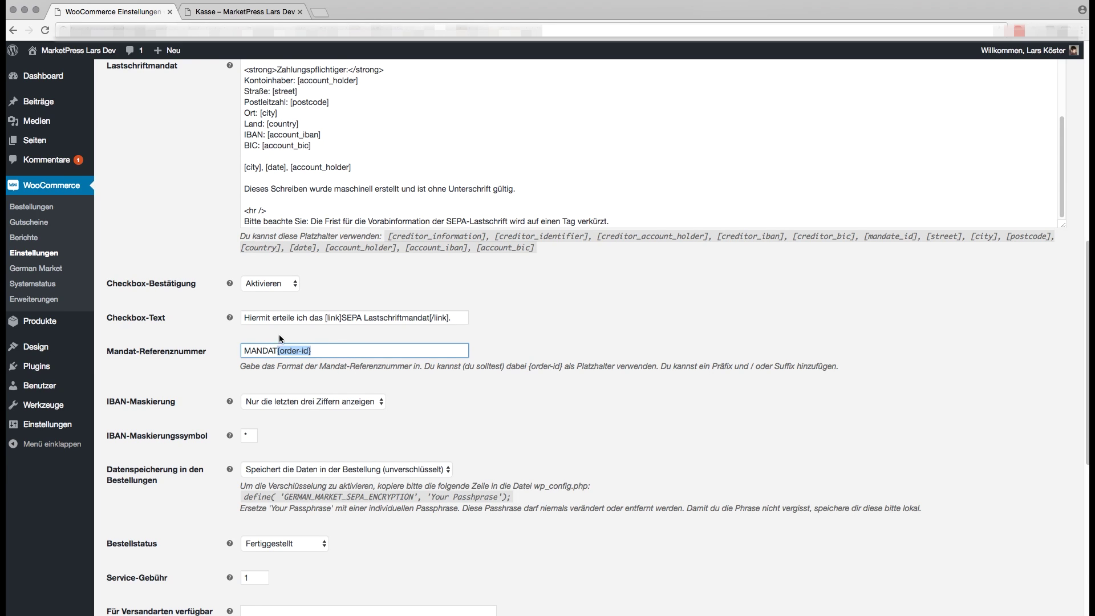
pyautogui.click(200, 376)
pyautogui.scroll(-2, 211, 354)
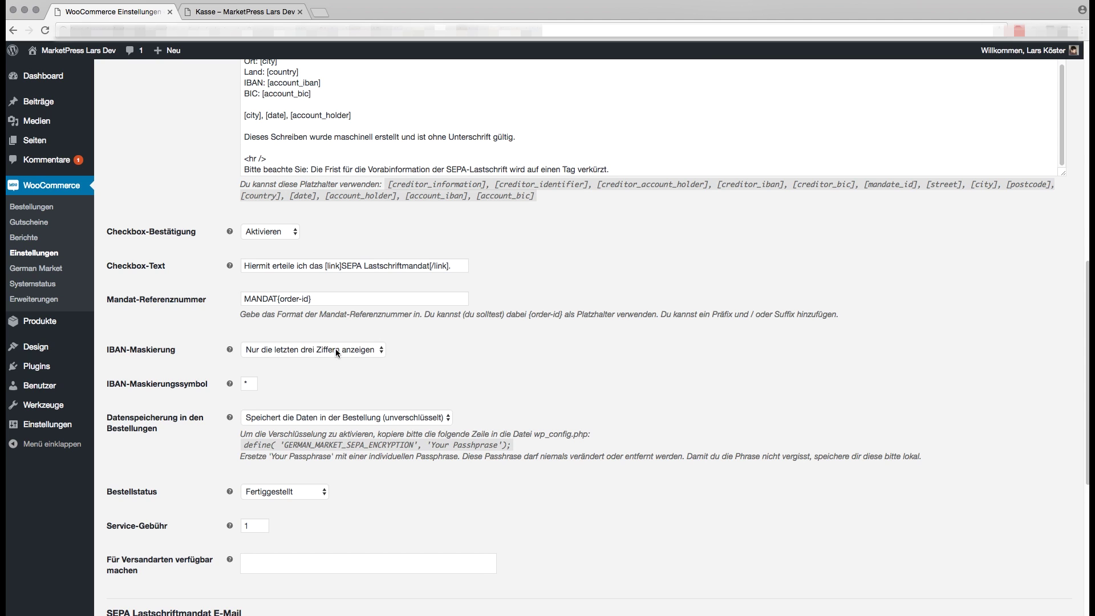
pyautogui.click(299, 348)
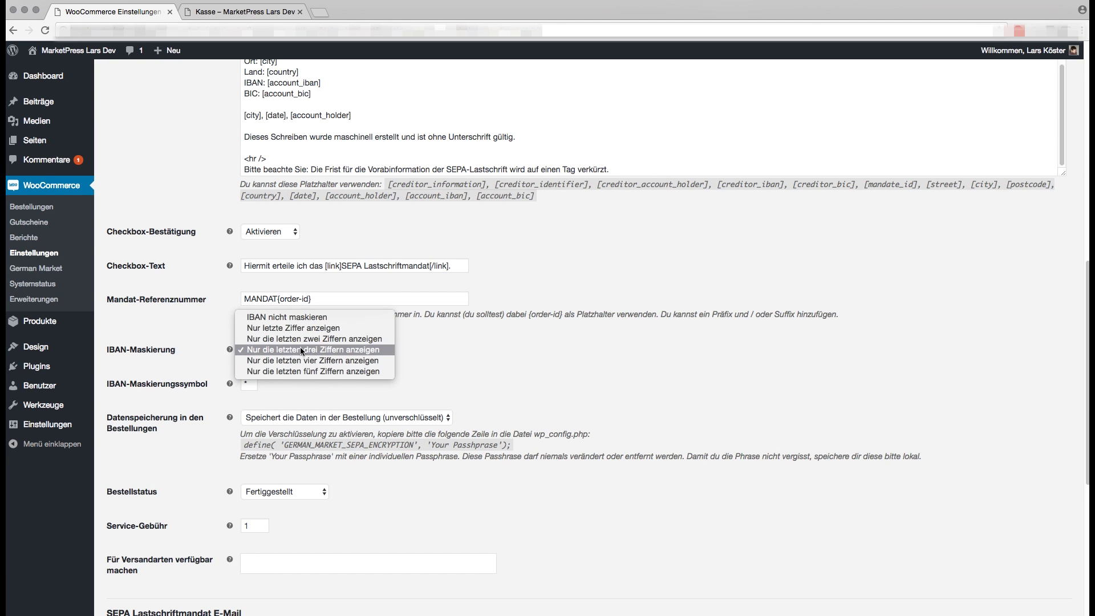
pyautogui.click(301, 349)
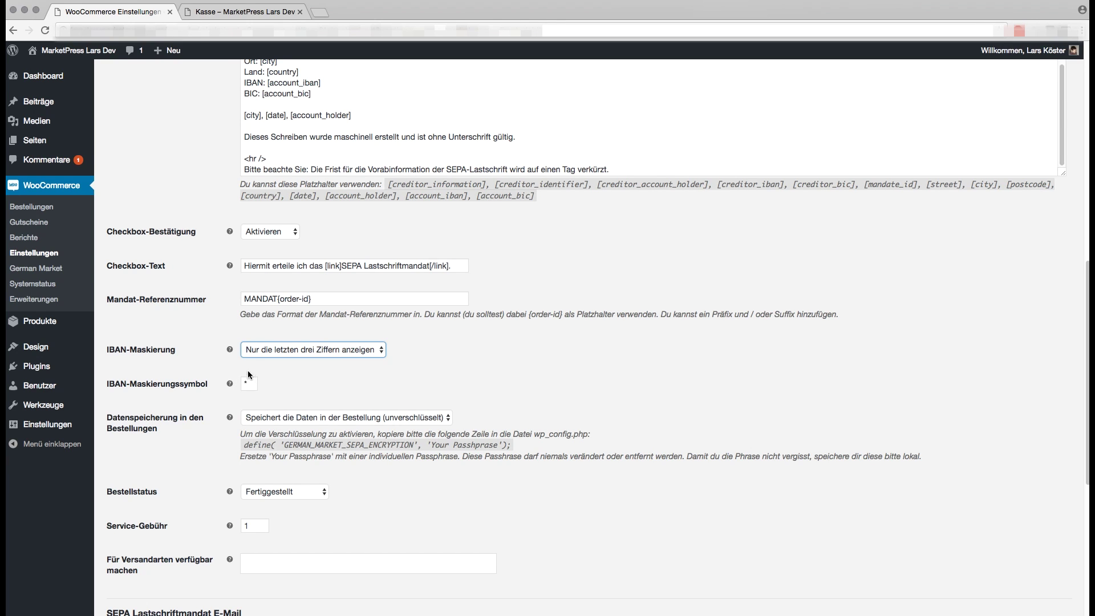
pyautogui.scroll(-2, 240, 364)
pyautogui.scroll(-1, 240, 363)
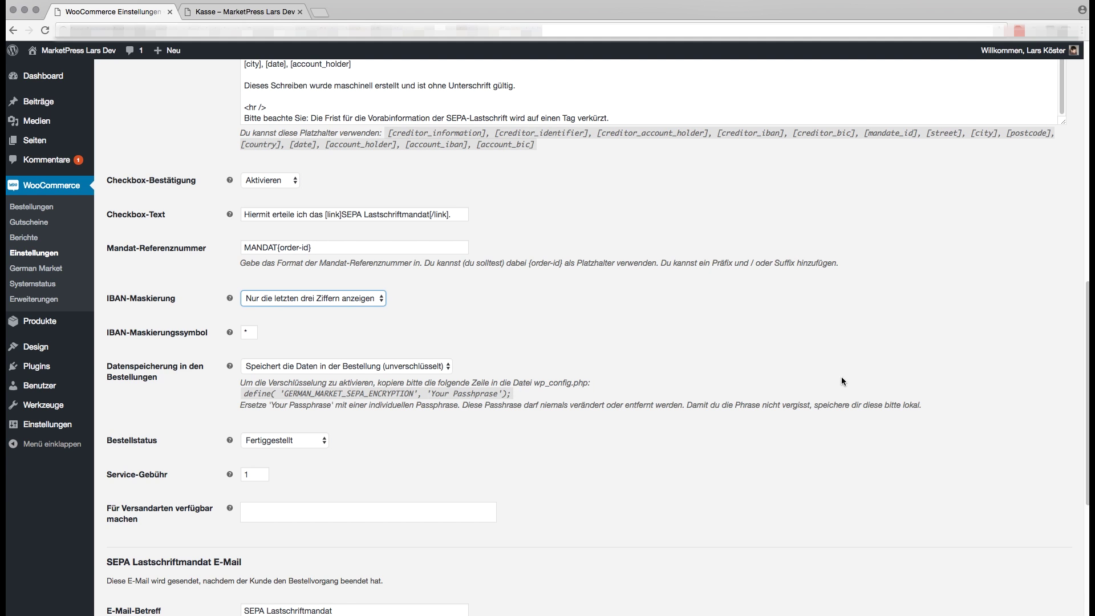
# Paste the GERMAN_MARKET_SEPA_ENCRYPTION define on line 110, customize its passphrase, save, and reload the settings
pyautogui.press('super+Tab')
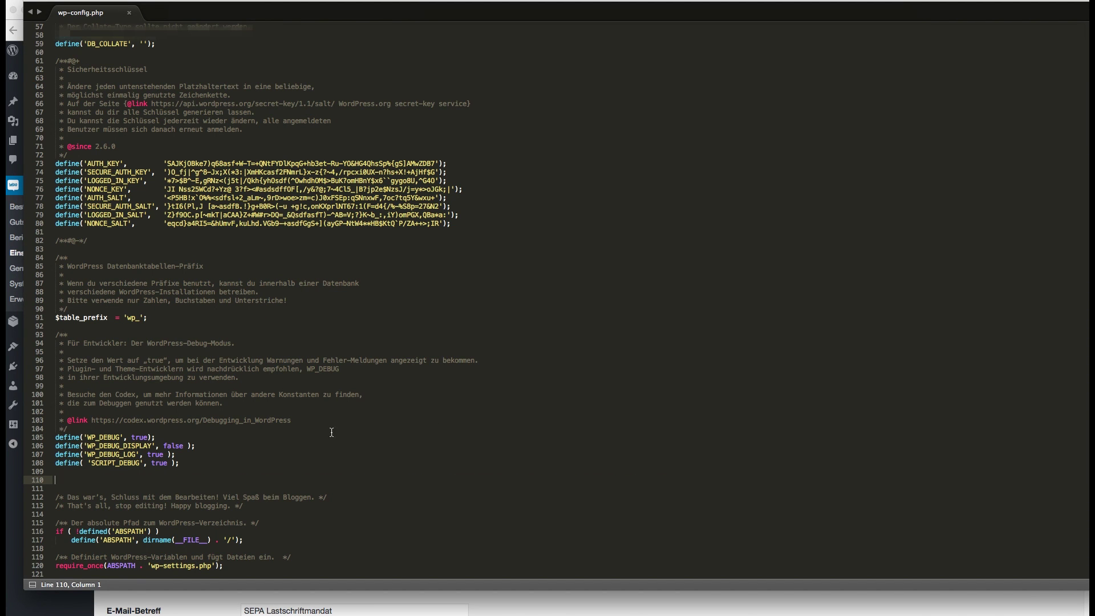
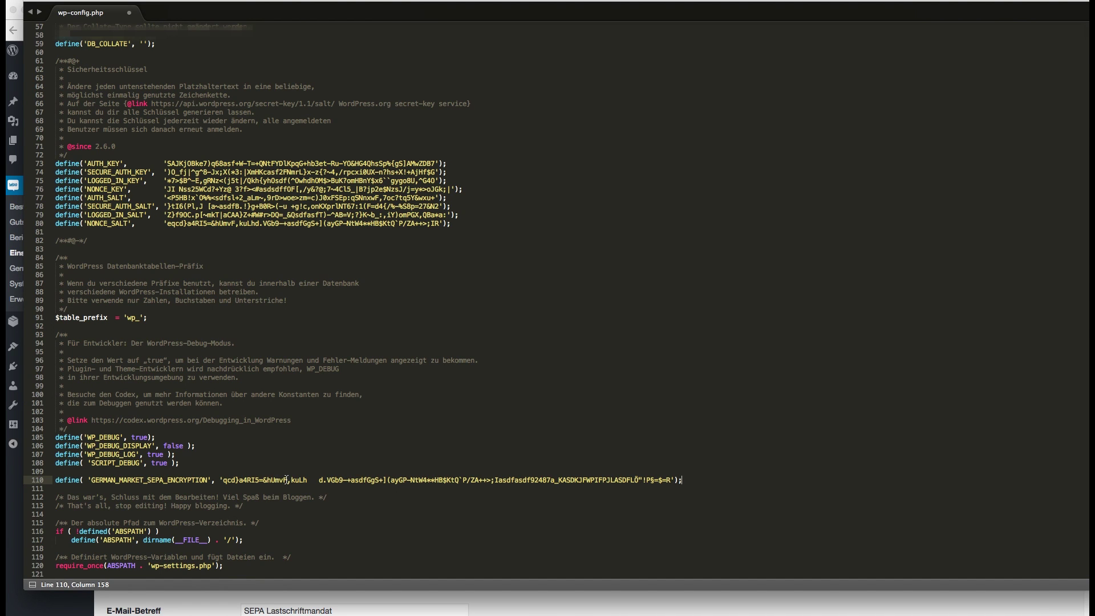
pyautogui.moveTo(672, 480); pyautogui.dragTo(222, 480)
pyautogui.click(222, 481)
pyautogui.click(275, 481)
pyautogui.press('super+s')
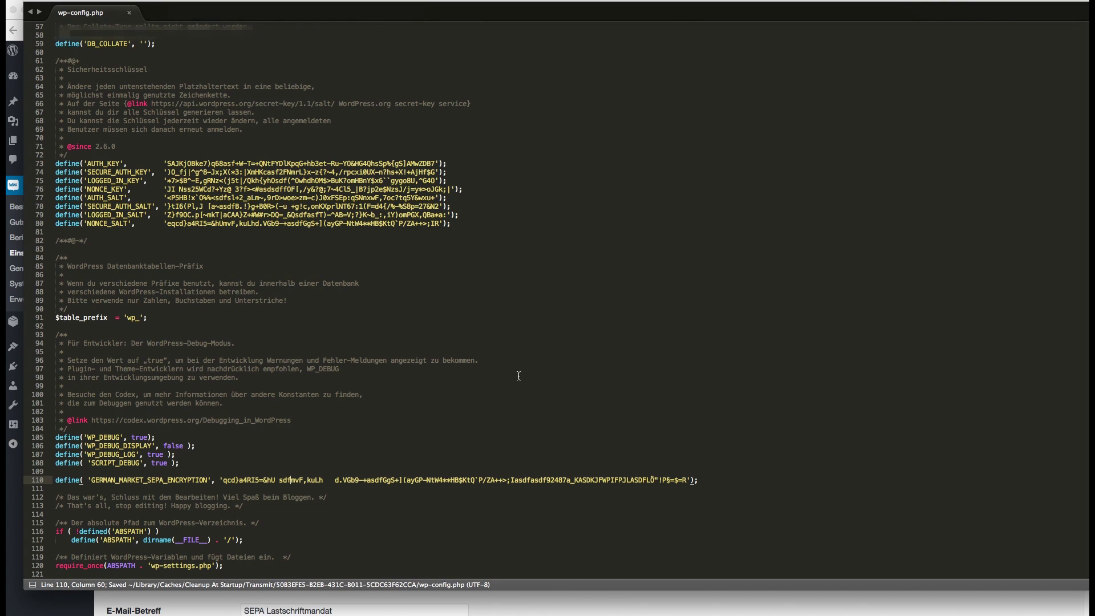
pyautogui.click(518, 604)
pyautogui.press('super+r')
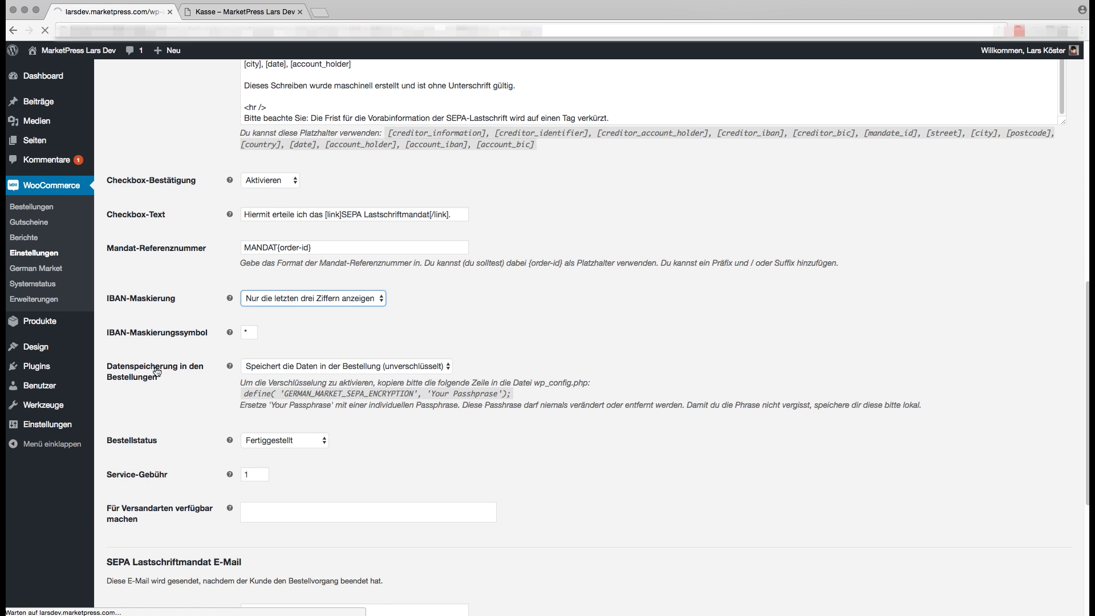
# Set 'Datenspeicherung in den Bestellungen' to 'Daten verschlüsselt speichern'
pyautogui.click(282, 366)
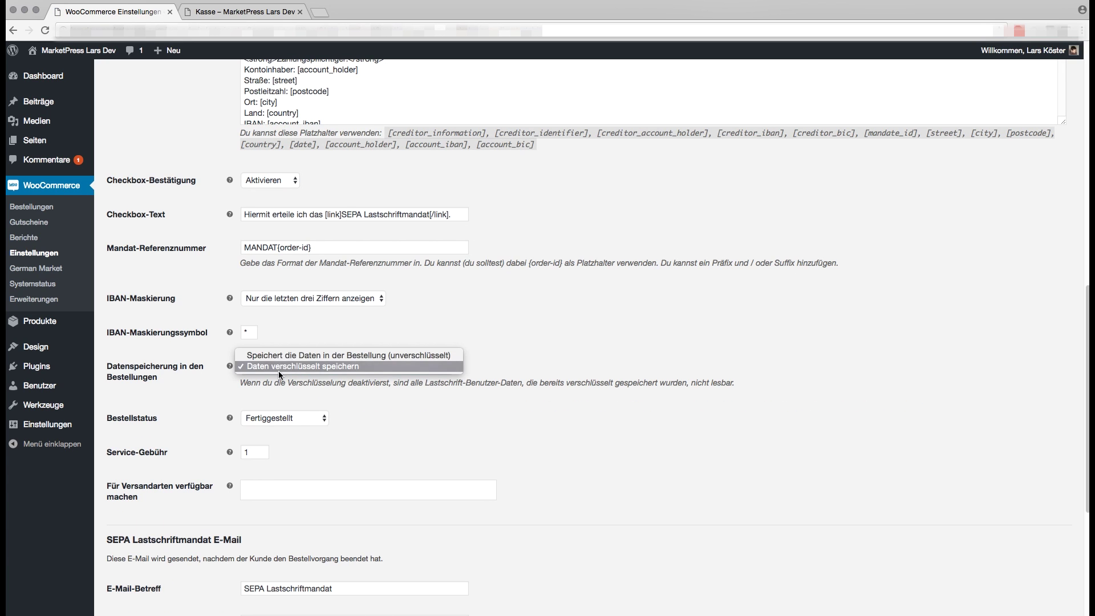
pyautogui.click(278, 368)
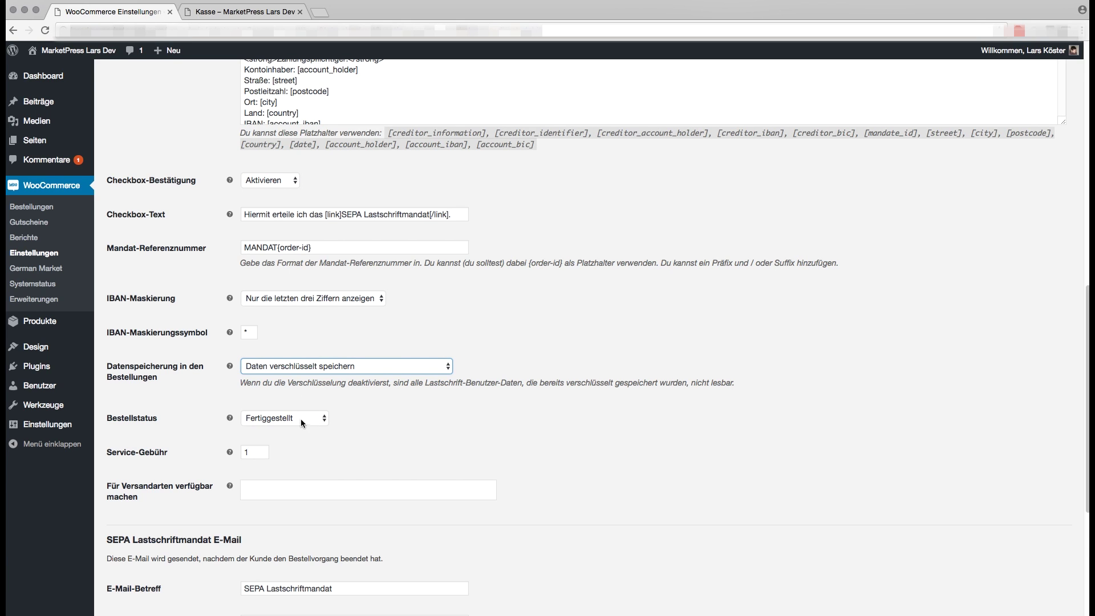
pyautogui.scroll(-2, 267, 420)
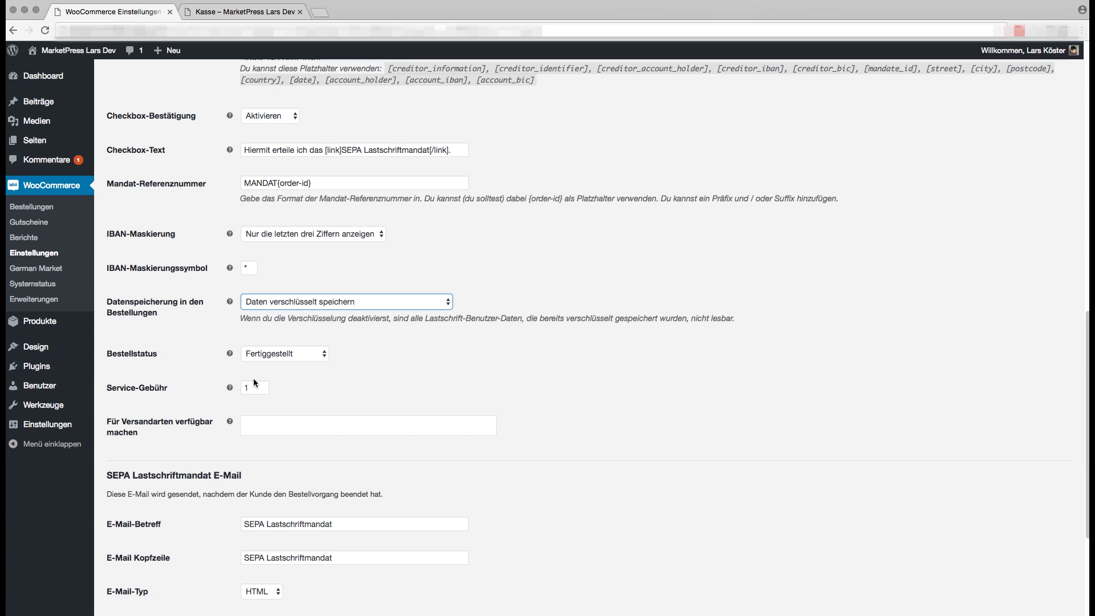
pyautogui.scroll(-5, 253, 387)
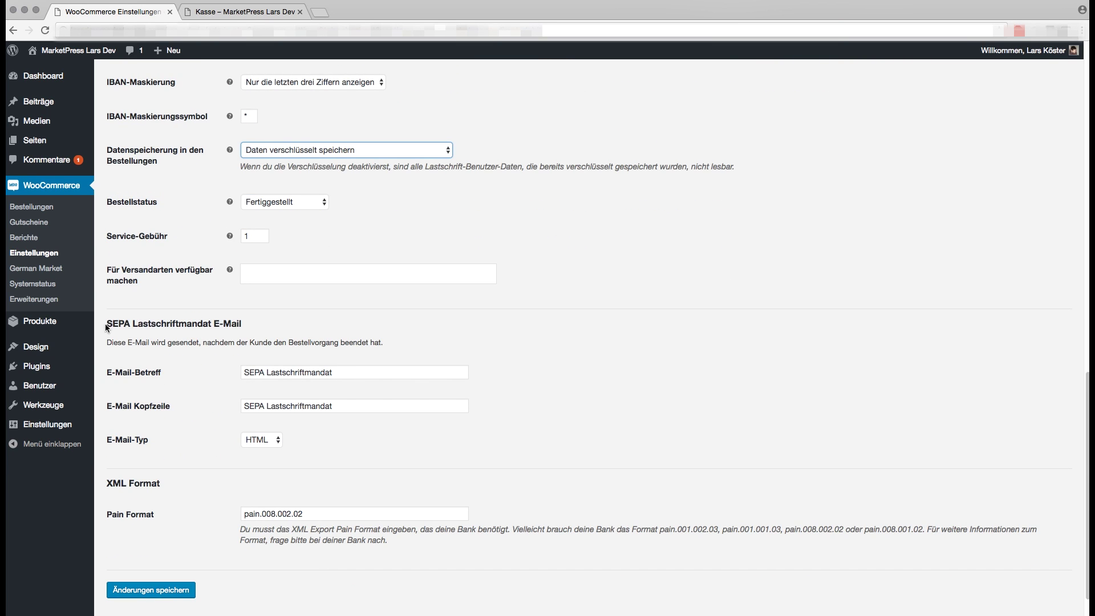
# Keep the SEPA Lastschriftmandat E-Mail type on HTML and switch to the Kasse checkout
pyautogui.moveTo(107, 324); pyautogui.dragTo(239, 324)
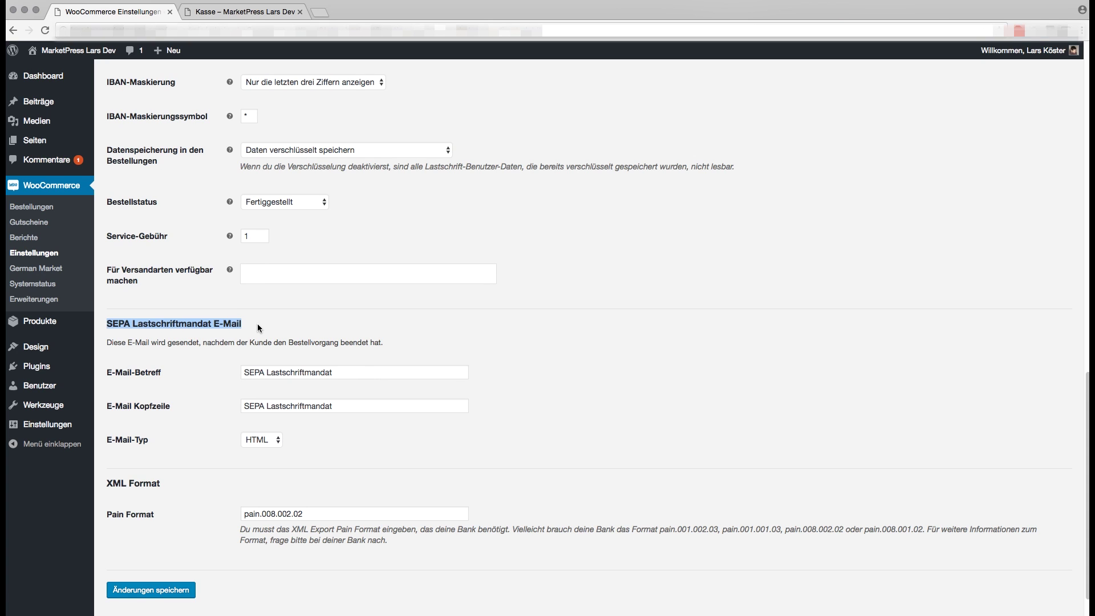
pyautogui.click(258, 324)
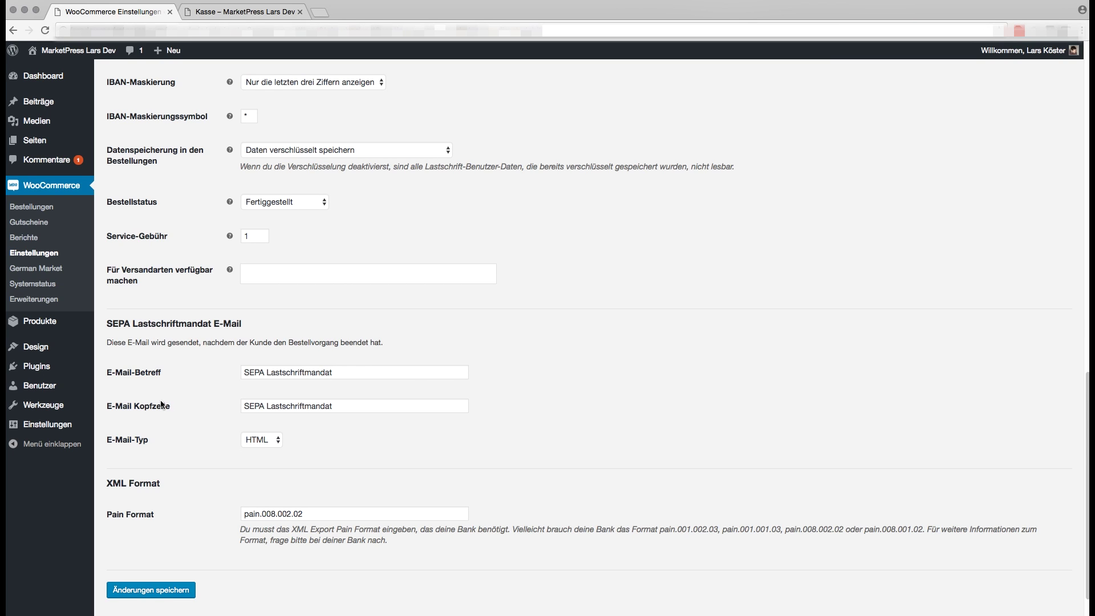
pyautogui.click(264, 441)
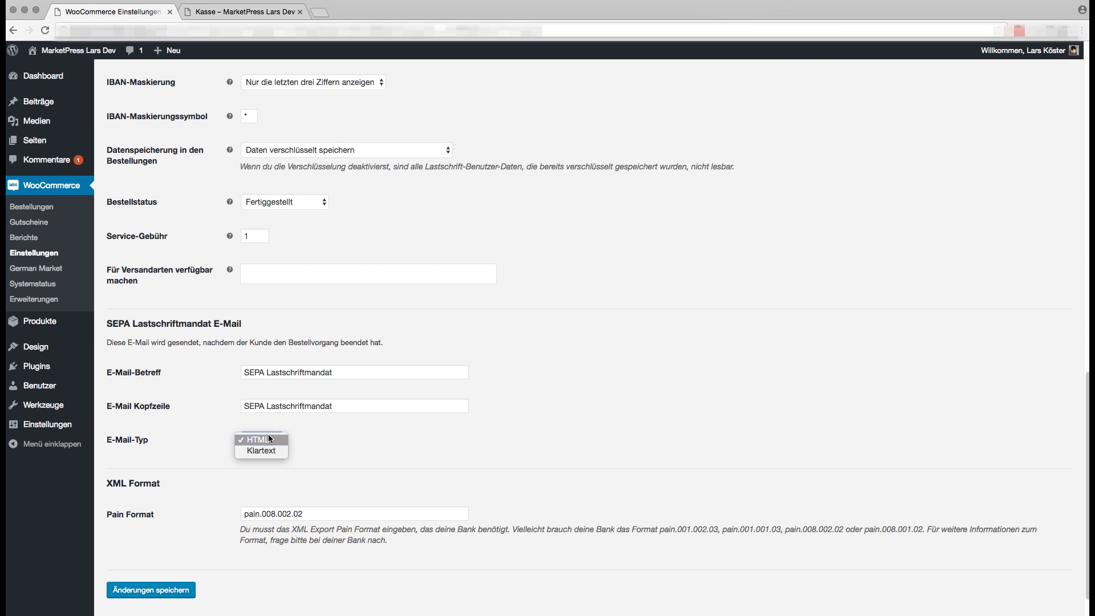
pyautogui.click(270, 439)
pyautogui.scroll(-2, 344, 423)
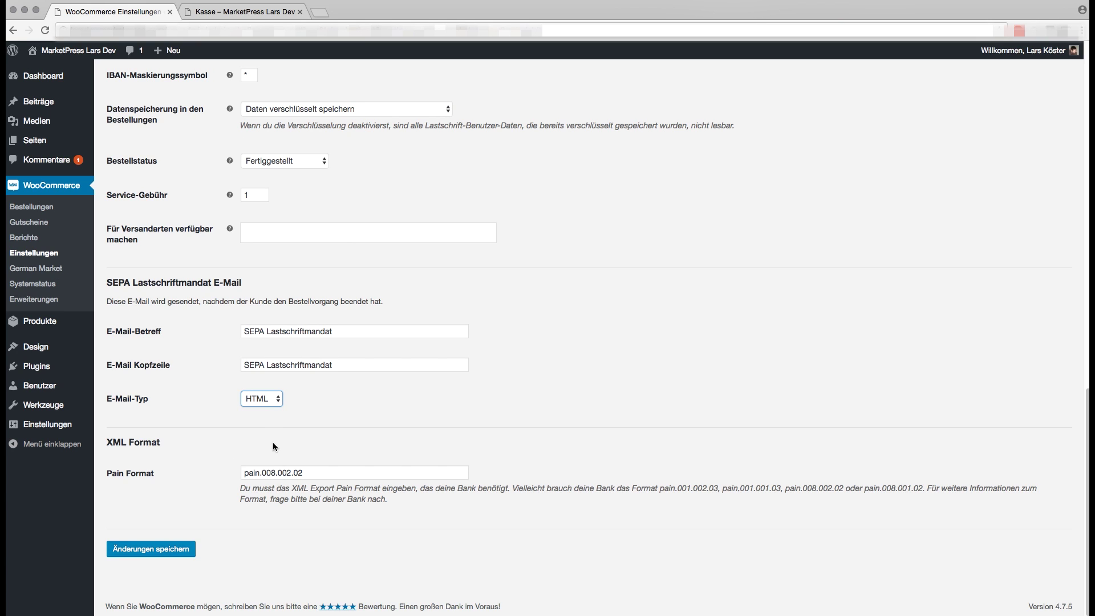
pyautogui.press('super+3')
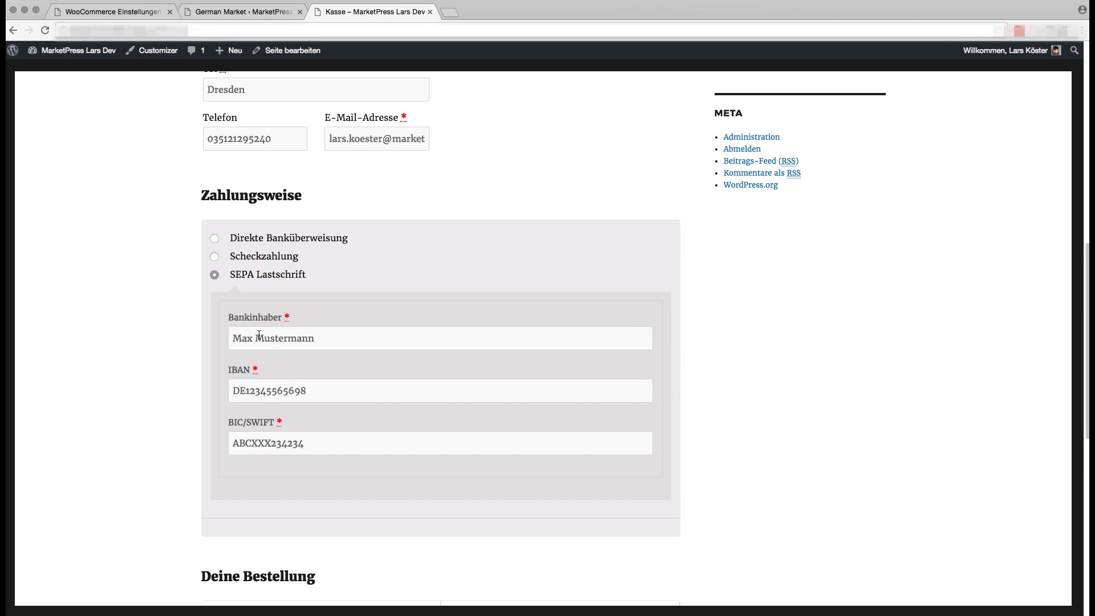
# Expand the SEPA mandate text and tick the terms, withdrawal policy and mandate checkboxes
pyautogui.scroll(-1, 286, 349)
pyautogui.scroll(-9, 286, 348)
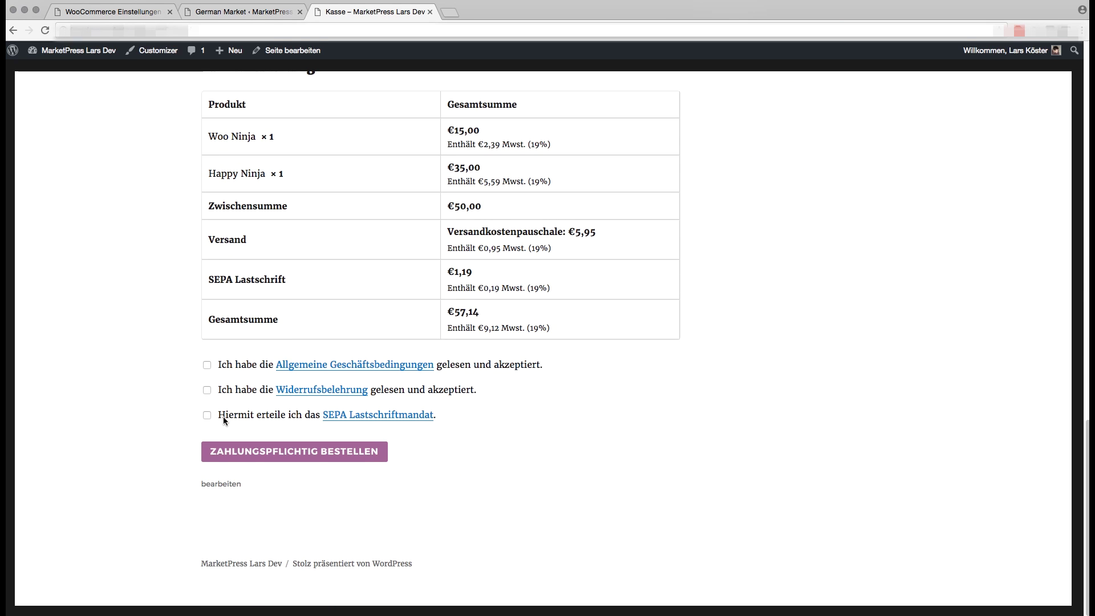
pyautogui.click(339, 420)
pyautogui.scroll(-5, 292, 437)
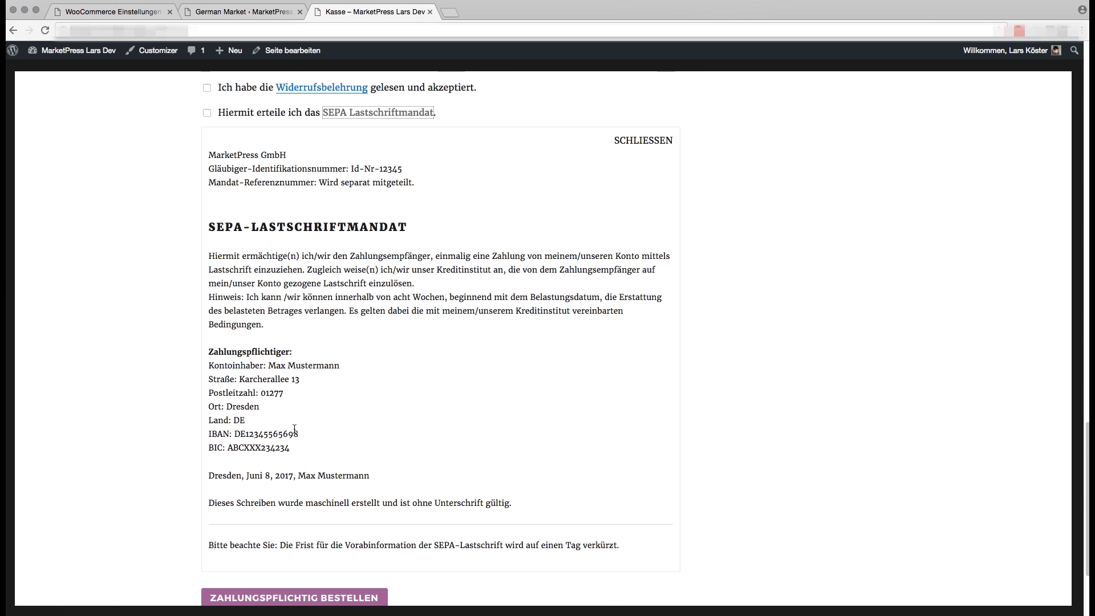
pyautogui.scroll(5, 294, 429)
pyautogui.click(231, 266)
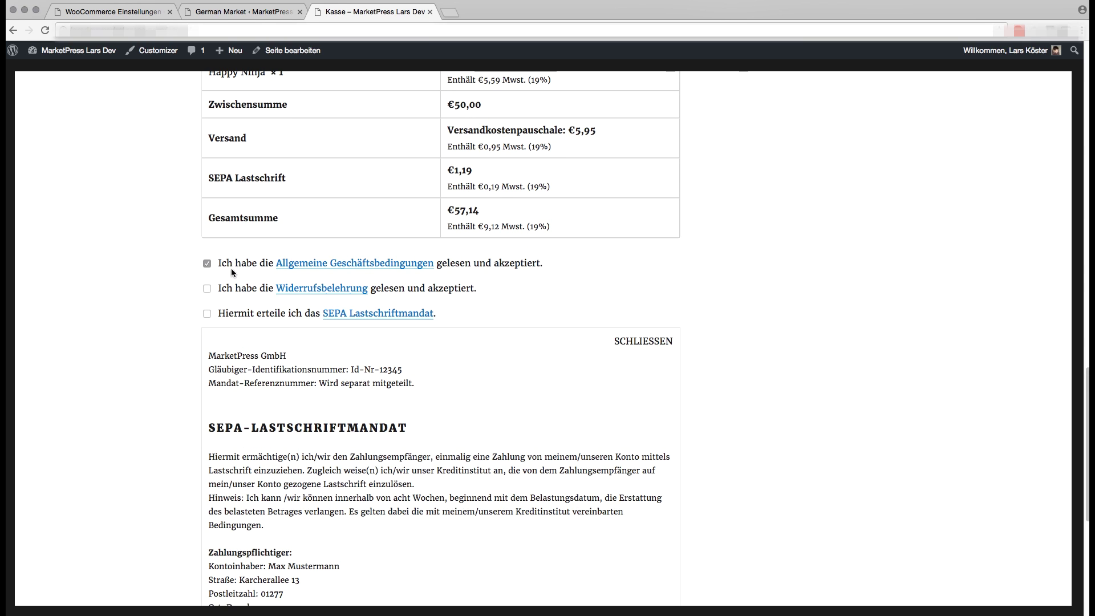
pyautogui.click(233, 288)
pyautogui.click(224, 313)
# Place the test order with 'Zahlungspflichtig bestellen'
pyautogui.scroll(10, 245, 325)
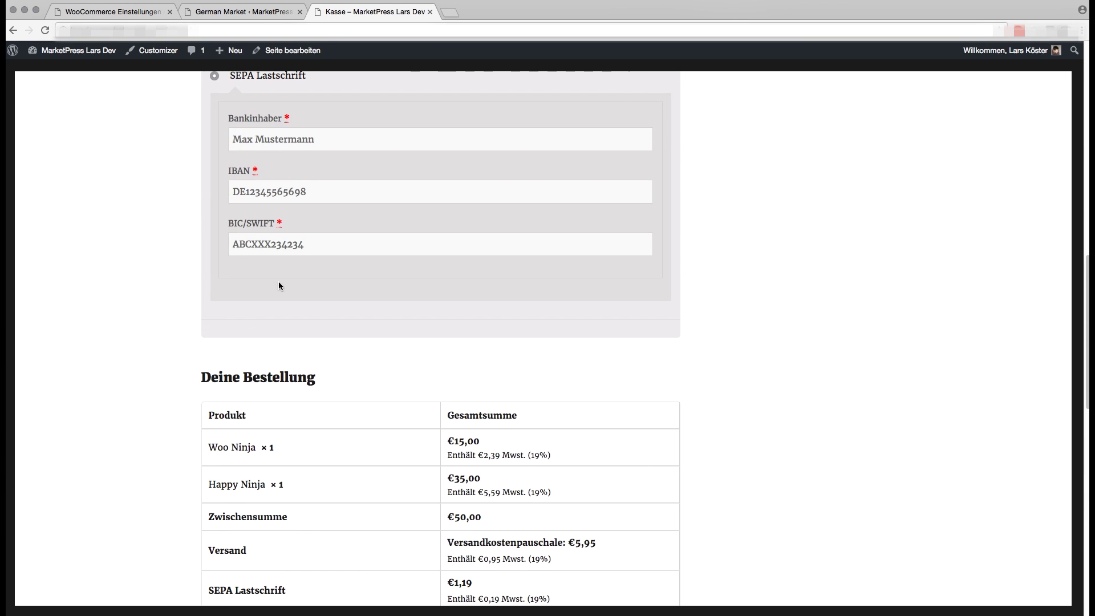
pyautogui.scroll(-14, 363, 287)
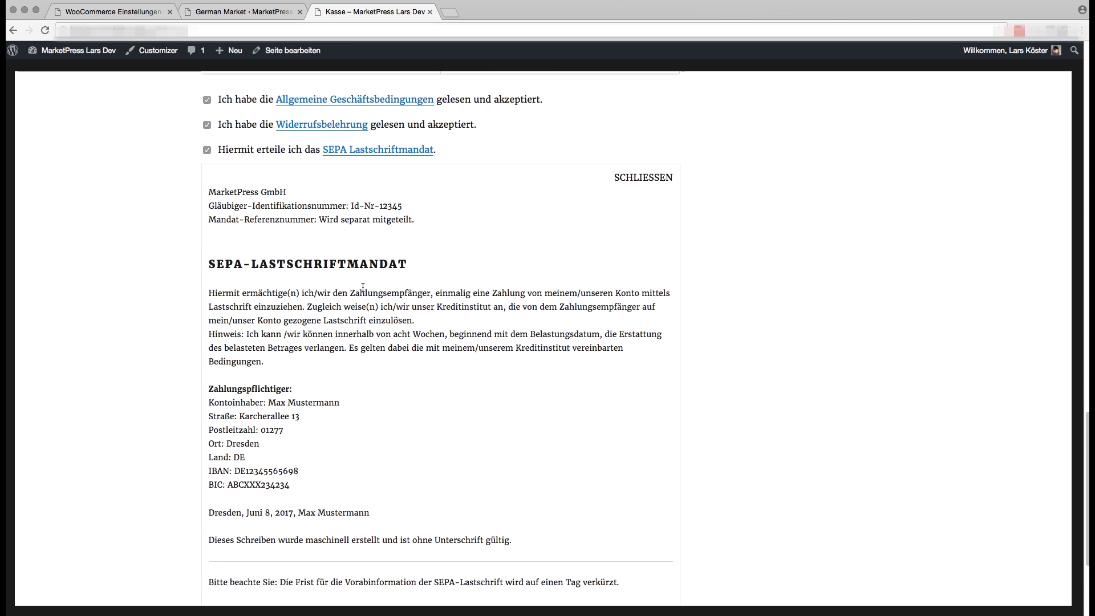
pyautogui.scroll(-5, 363, 287)
pyautogui.click(321, 451)
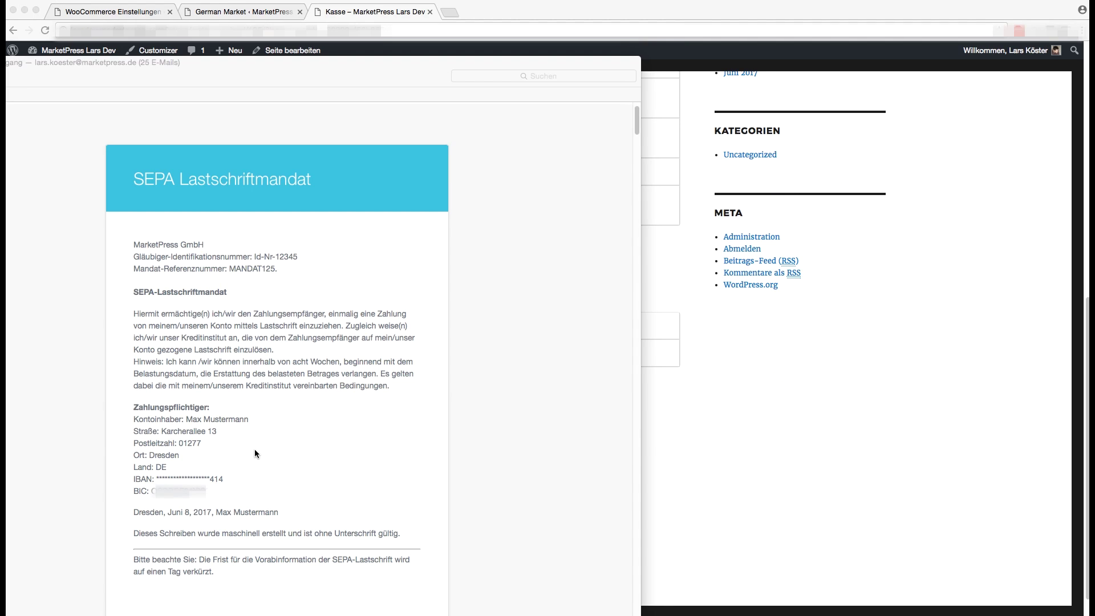
# Check the received mandate e-mail and its masked IBAN line in Mail
pyautogui.press('super+t')
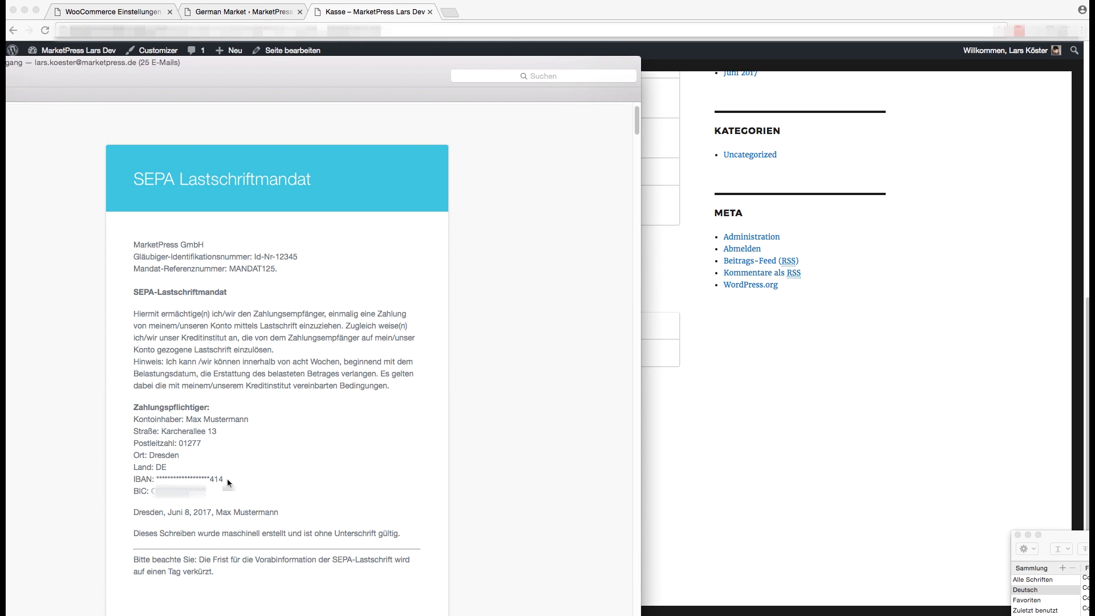
pyautogui.moveTo(226, 478); pyautogui.dragTo(132, 482)
pyautogui.click(267, 478)
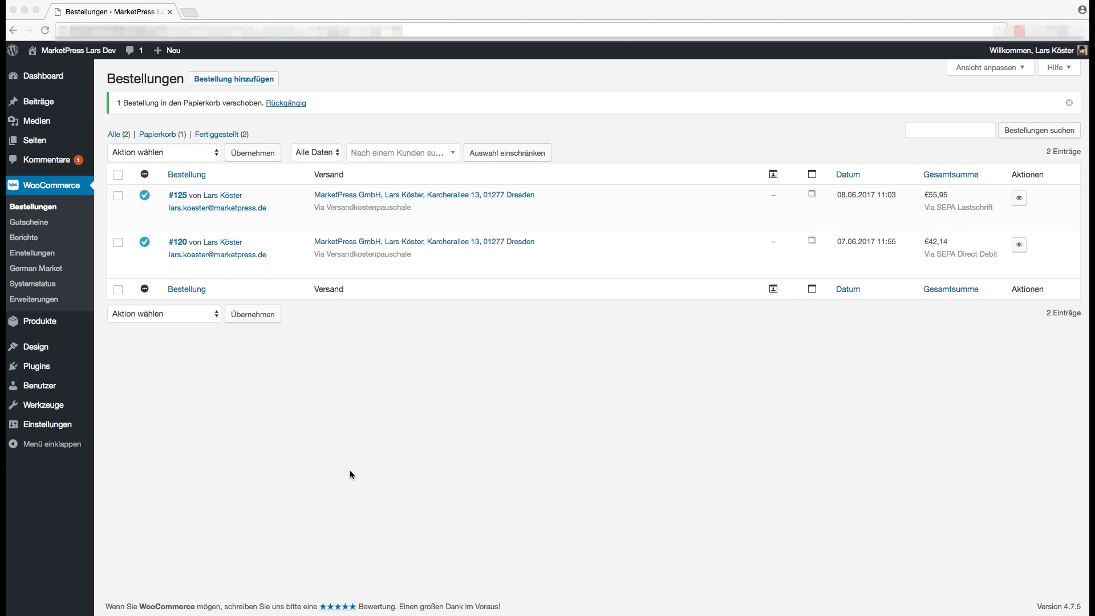
# Open the new €55,95 order, view its Rechnungsdetails billing and bank fields, then return to Bestellungen
pyautogui.click(178, 196)
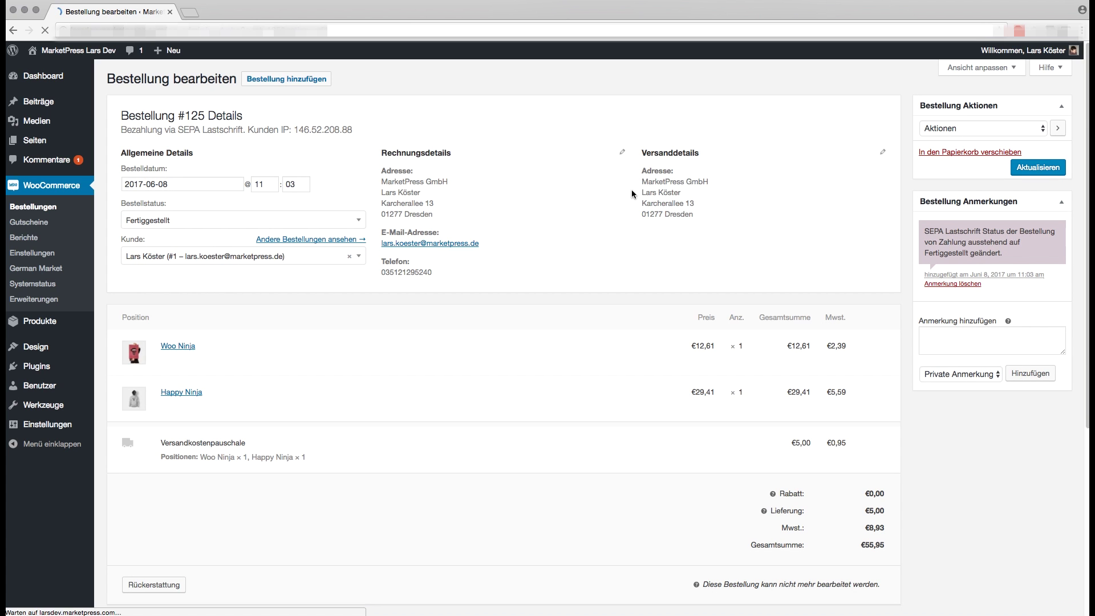
pyautogui.click(623, 154)
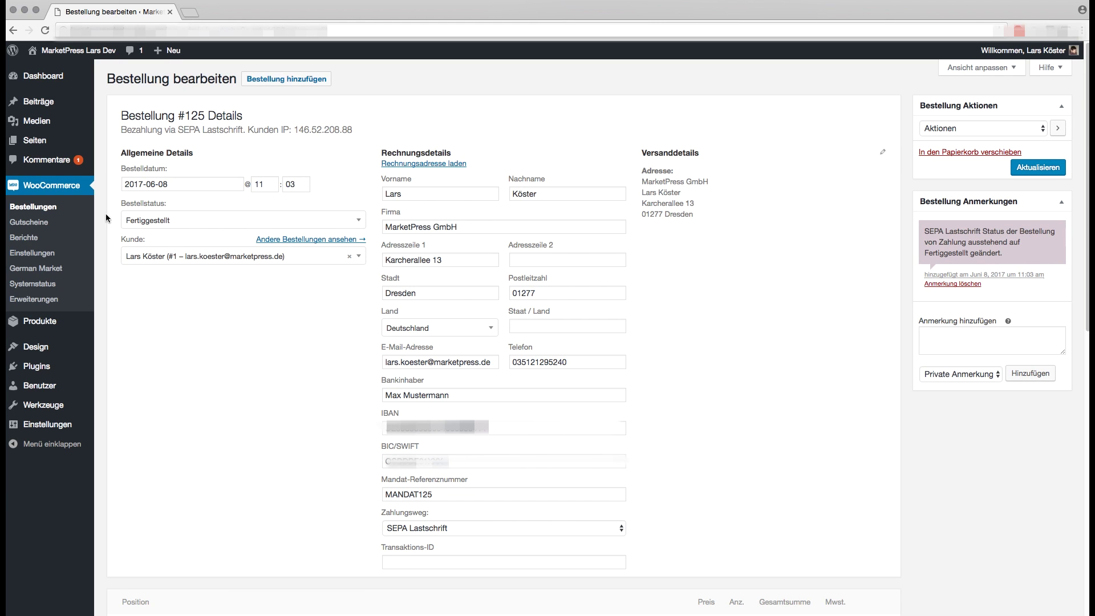
pyautogui.click(49, 210)
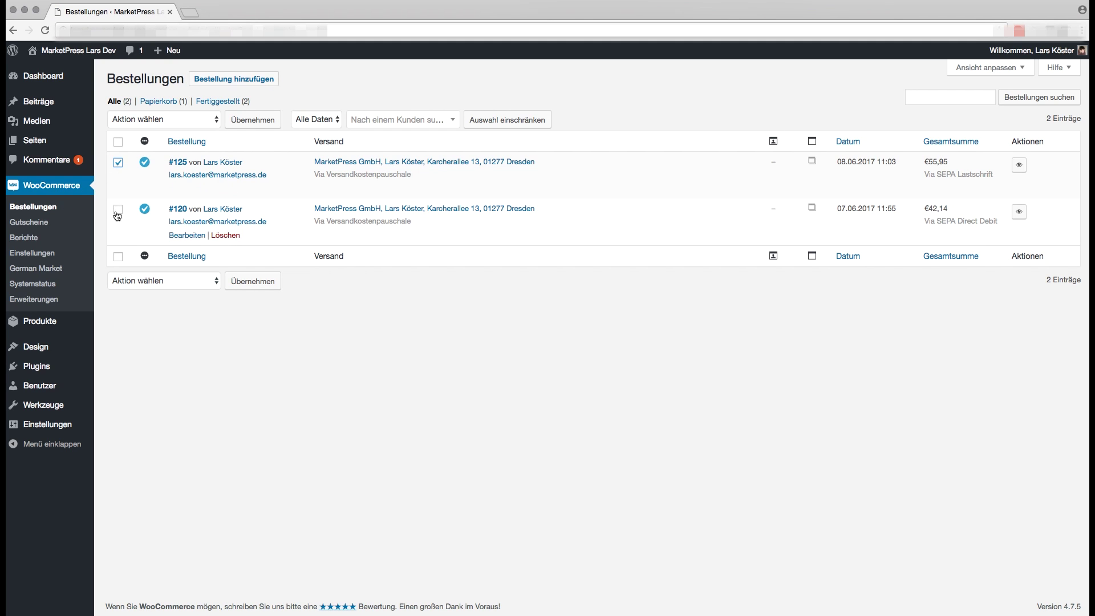
# Apply the 'Download SEPA XML' bulk action to the ticked €55,95 order
pyautogui.click(141, 122)
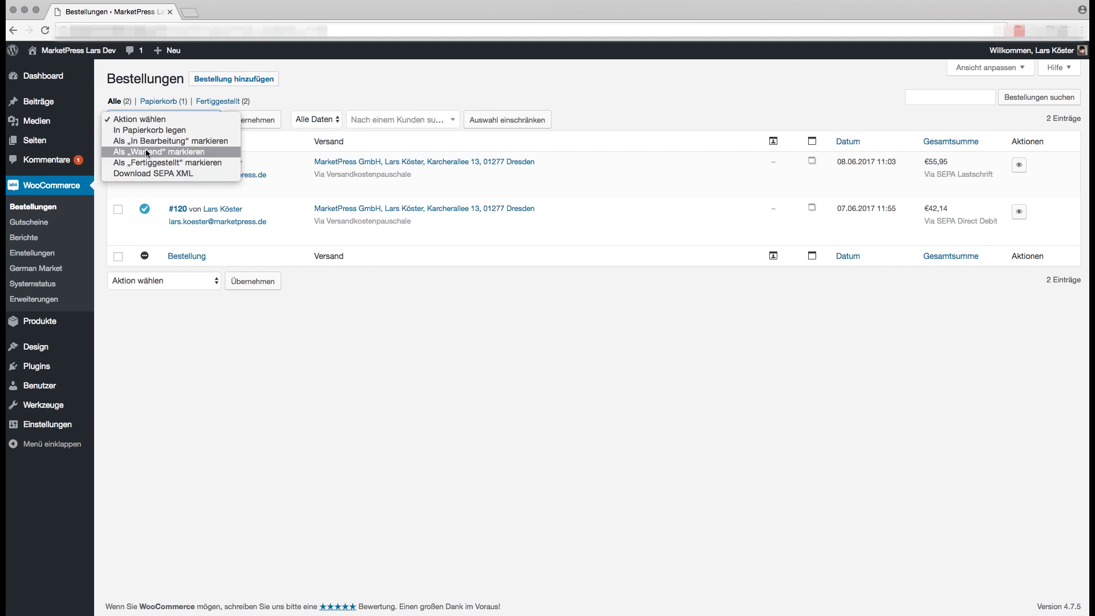
pyautogui.click(147, 174)
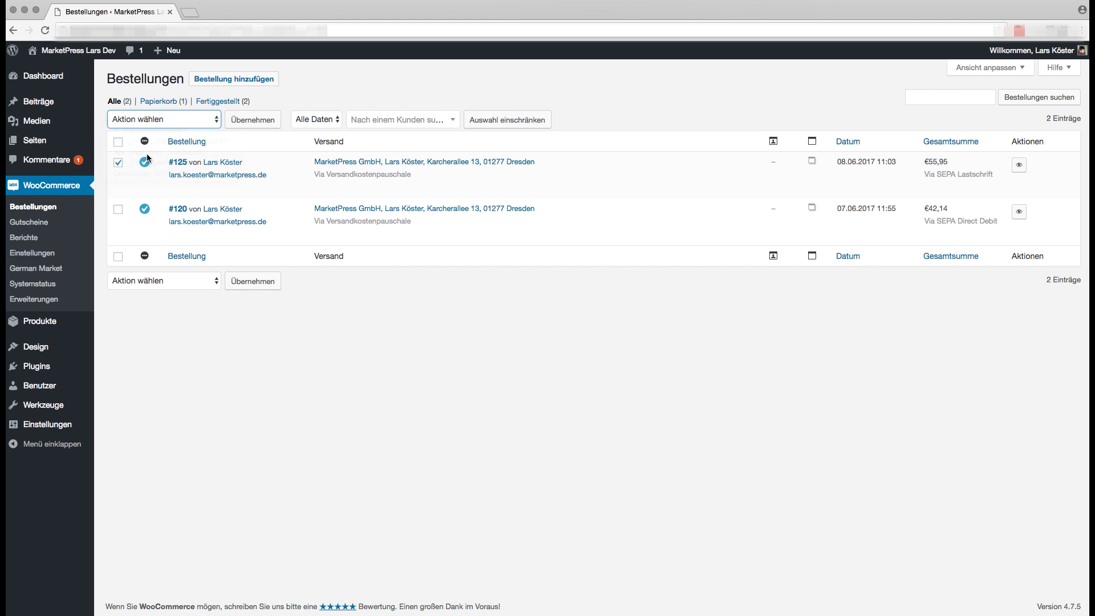
pyautogui.click(246, 122)
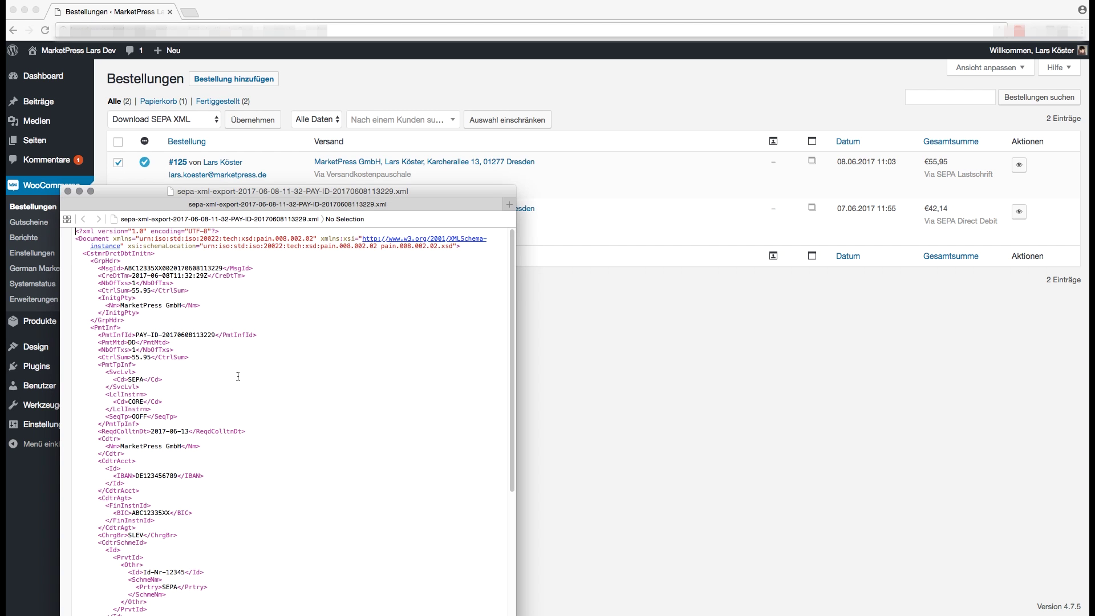
# Look through the downloaded SEPA XML file, then close it
pyautogui.moveTo(232, 195); pyautogui.dragTo(327, 110)
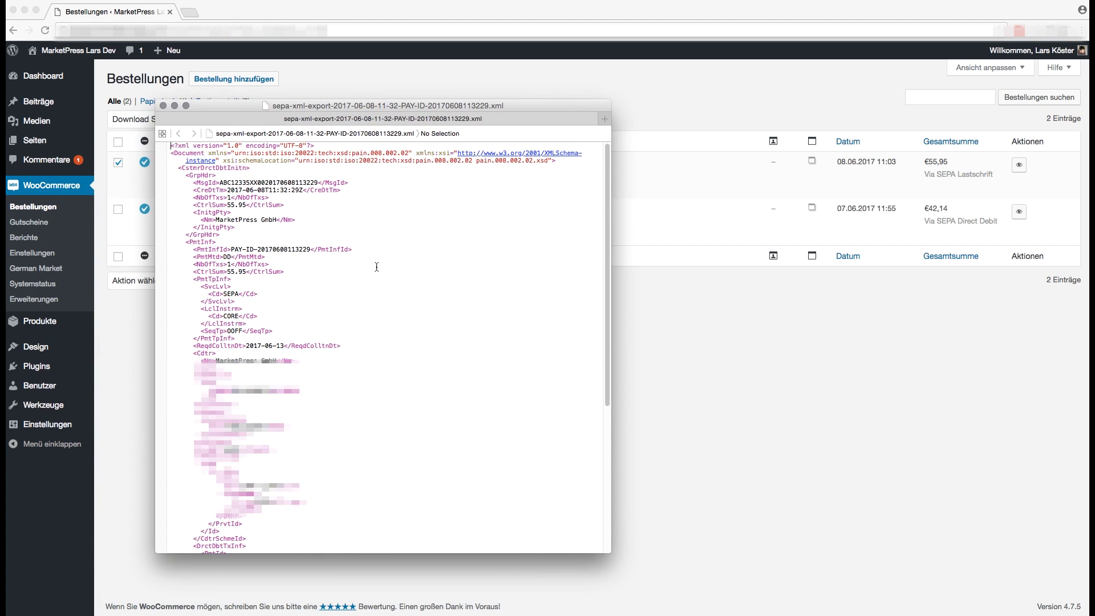
pyautogui.scroll(-10, 377, 264)
pyautogui.scroll(8, 375, 269)
pyautogui.click(734, 303)
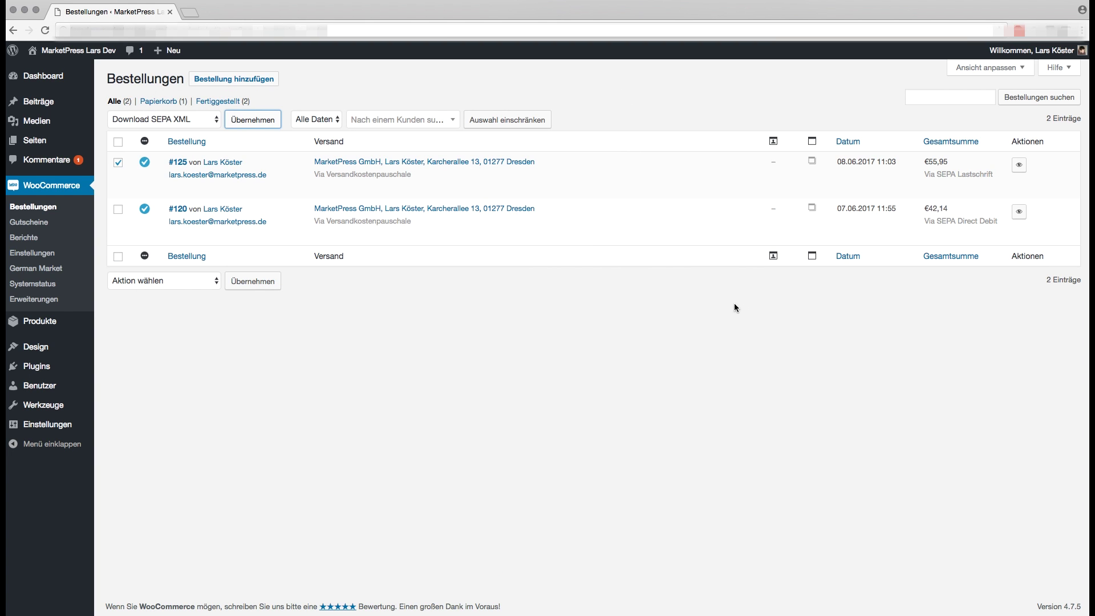